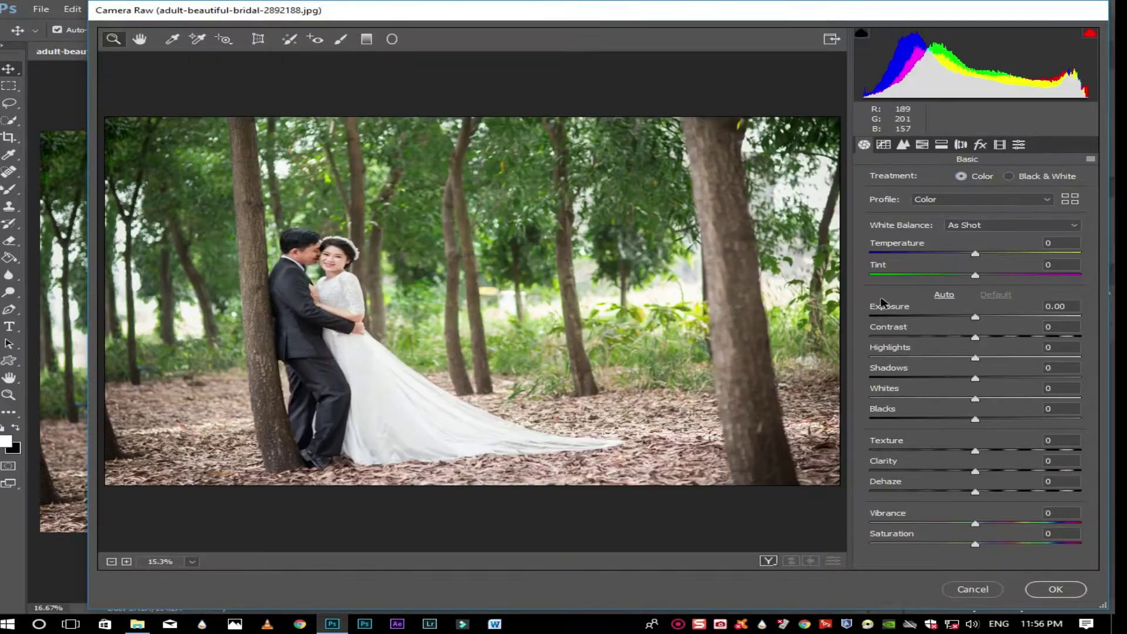
Step: Adjust the photo's white balance and basic tone settings, including shadows, whites and clarity, in Camera Raw
{"action": "left_click", "coordinate": [997, 225]}
{"action": "left_click", "coordinate": [981, 238]}
{"action": "key", "text": "Up"}
{"action": "left_click_drag", "start_coordinate": [1103, 365], "coordinate": [943, 379]}
{"action": "left_click", "coordinate": [974, 399]}
{"action": "left_click", "coordinate": [973, 469]}
Step: In the HSL adjustments, tune the oranges' saturation and luminance and raise the saturation of greens, blues and reds
{"action": "left_click", "coordinate": [922, 144]}
{"action": "left_click", "coordinate": [976, 249]}
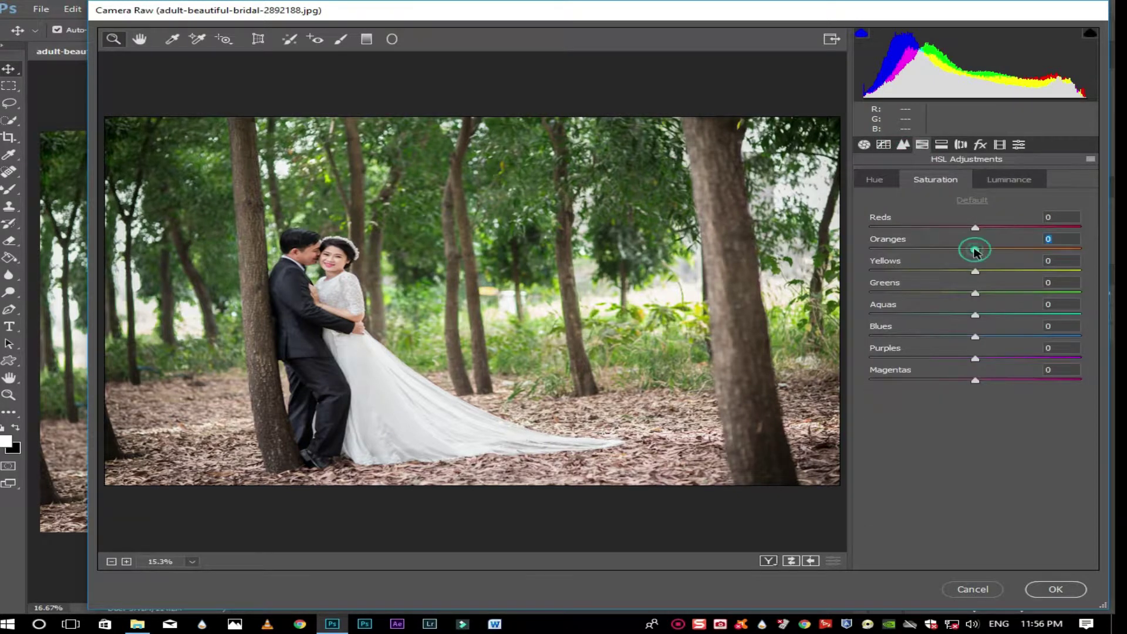
{"action": "left_click", "coordinate": [1008, 180]}
{"action": "left_click", "coordinate": [977, 249]}
{"action": "left_click", "coordinate": [935, 180]}
{"action": "left_click_drag", "start_coordinate": [974, 293], "coordinate": [1095, 307]}
{"action": "left_click_drag", "start_coordinate": [975, 336], "coordinate": [1001, 339]}
{"action": "left_click_drag", "start_coordinate": [973, 227], "coordinate": [979, 229]}
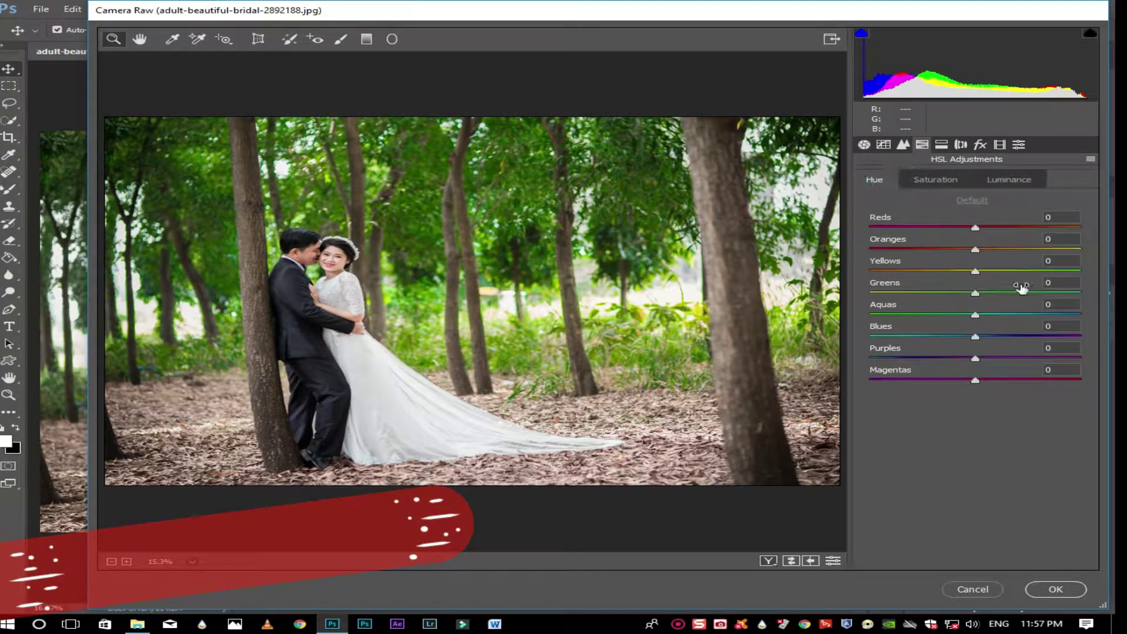
Step: Shift the yellows and greens hues to their minimum, check the oranges and aquas hues, and apply the Camera Raw adjustments
{"action": "left_click_drag", "start_coordinate": [975, 272], "coordinate": [870, 293]}
{"action": "left_click", "coordinate": [875, 179]}
{"action": "left_click_drag", "start_coordinate": [975, 271], "coordinate": [869, 271]}
{"action": "mouse_move", "coordinate": [977, 253]}
{"action": "left_mouse_down"}
{"action": "mouse_move", "coordinate": [925, 252]}
{"action": "mouse_move", "coordinate": [975, 253]}
{"action": "left_mouse_up"}
{"action": "mouse_move", "coordinate": [975, 315]}
{"action": "left_mouse_down"}
{"action": "mouse_move", "coordinate": [914, 315]}
{"action": "mouse_move", "coordinate": [1079, 315]}
{"action": "mouse_move", "coordinate": [975, 315]}
{"action": "left_mouse_up"}
{"action": "left_click", "coordinate": [1057, 590]}
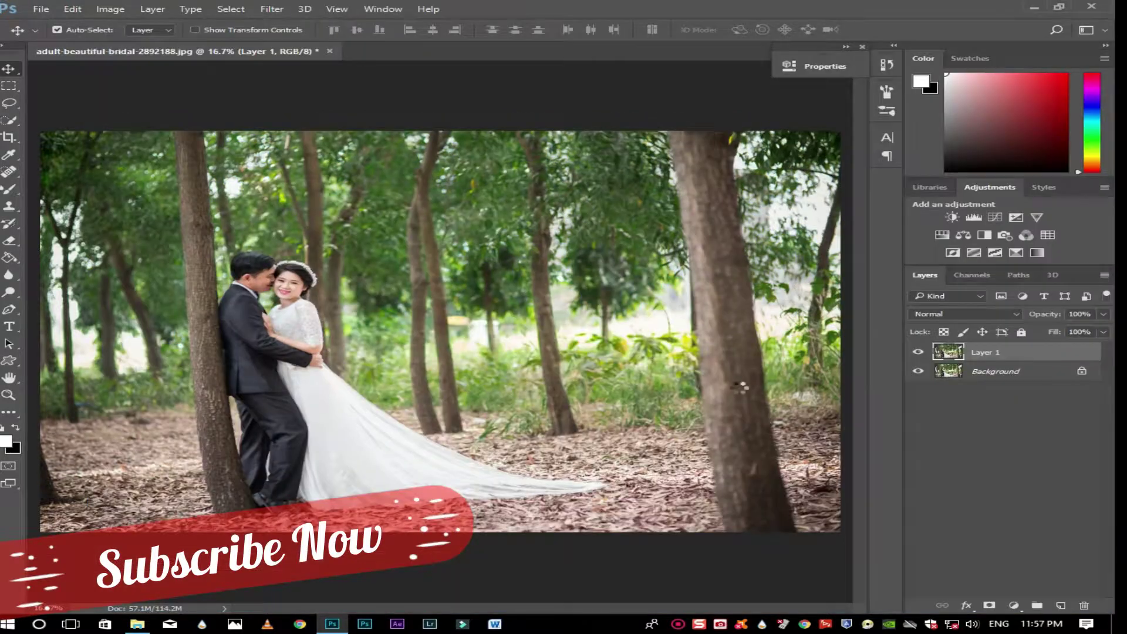
Step: Add a Selective Color adjustment layer and set Yellows to Cyan -51, Magenta +65, Yellow +32 and Black -46
{"action": "left_click", "coordinate": [1013, 605]}
{"action": "left_click", "coordinate": [989, 584]}
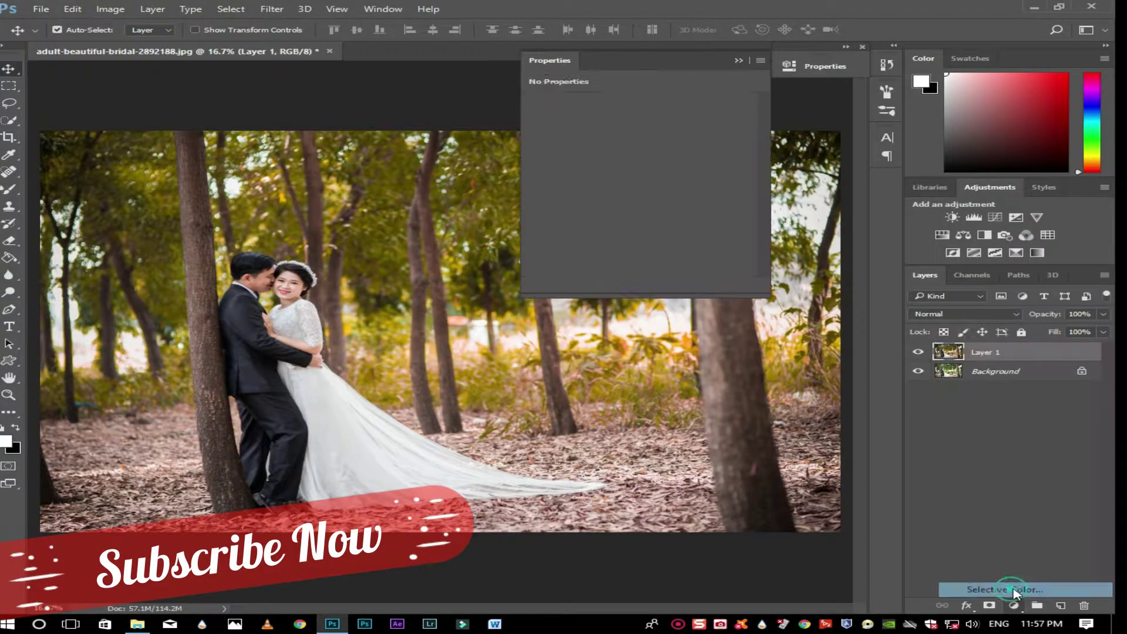
{"action": "left_click", "coordinate": [757, 128]}
{"action": "left_click", "coordinate": [692, 140]}
{"action": "left_click_drag", "start_coordinate": [738, 156], "coordinate": [685, 151]}
{"action": "left_click_drag", "start_coordinate": [738, 180], "coordinate": [805, 181]}
{"action": "left_click_drag", "start_coordinate": [738, 205], "coordinate": [691, 231]}
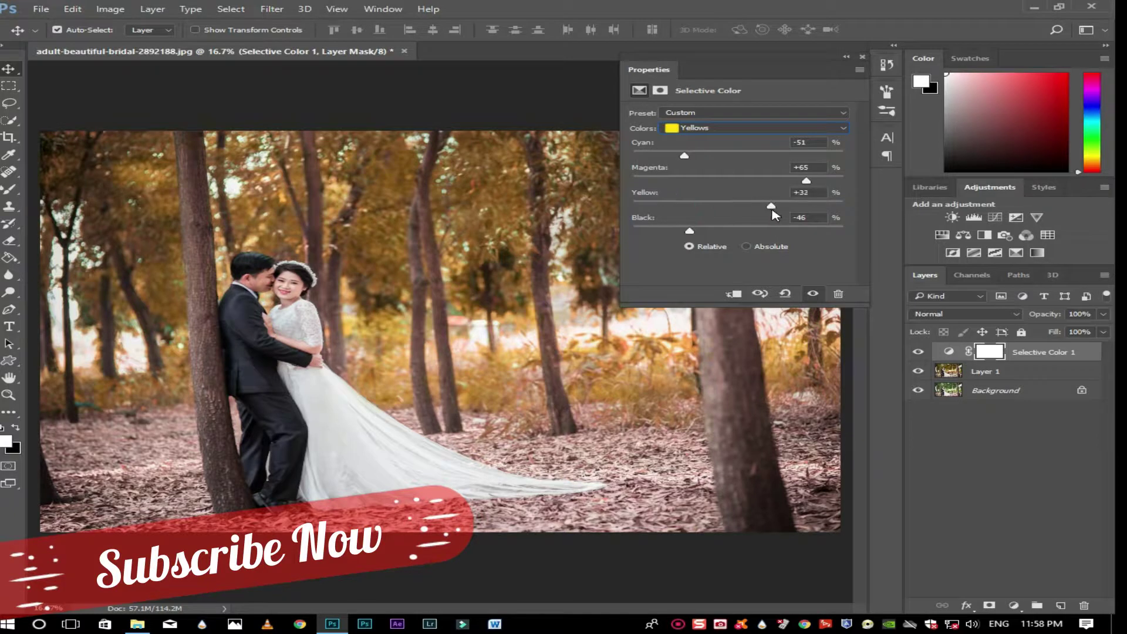
Step: Raise Black slightly for the Blacks range, try a Cyan change on the Greens range, and collapse the adjustment's properties
{"action": "left_click", "coordinate": [696, 128]}
{"action": "left_click", "coordinate": [701, 225]}
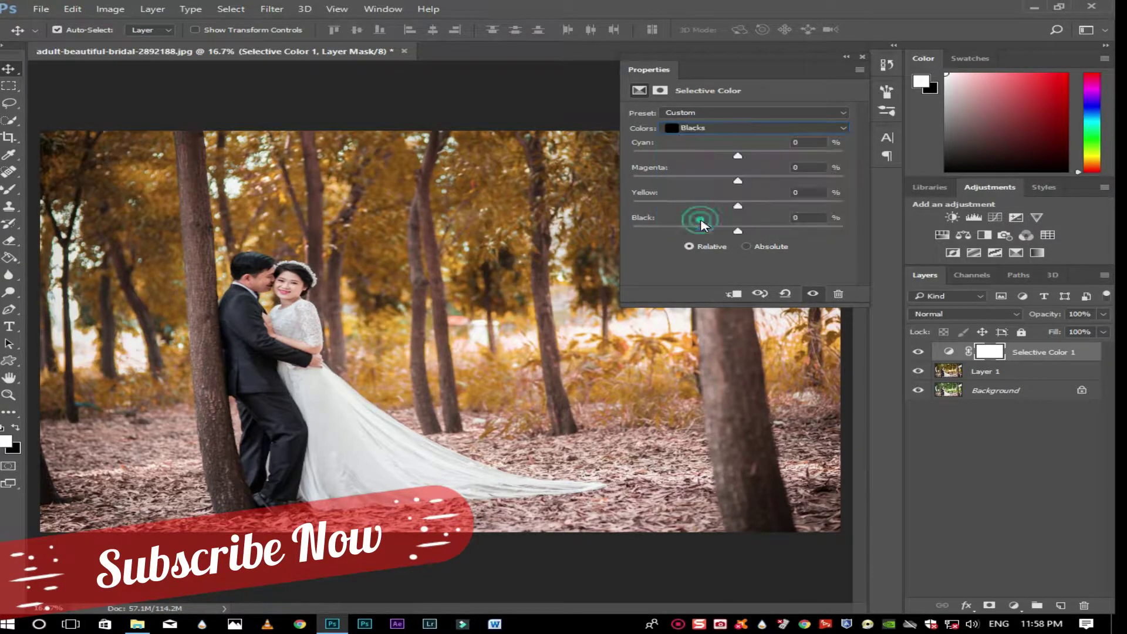
{"action": "left_click_drag", "start_coordinate": [738, 231], "coordinate": [746, 233]}
{"action": "left_click", "coordinate": [722, 127]}
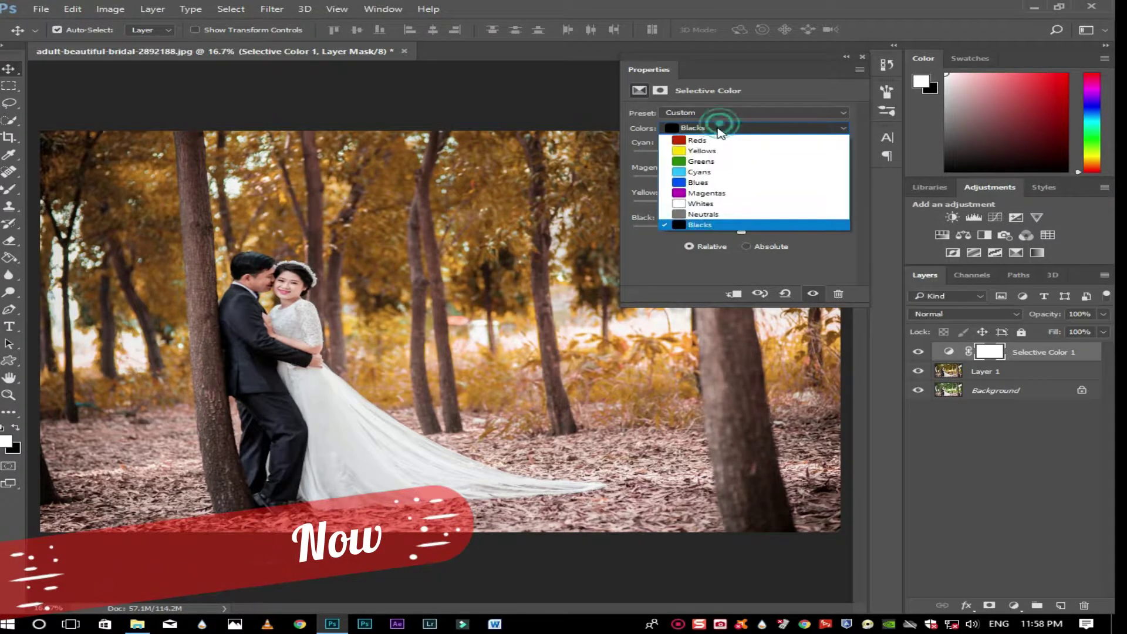
{"action": "left_click", "coordinate": [702, 159]}
{"action": "left_click_drag", "start_coordinate": [738, 156], "coordinate": [646, 157]}
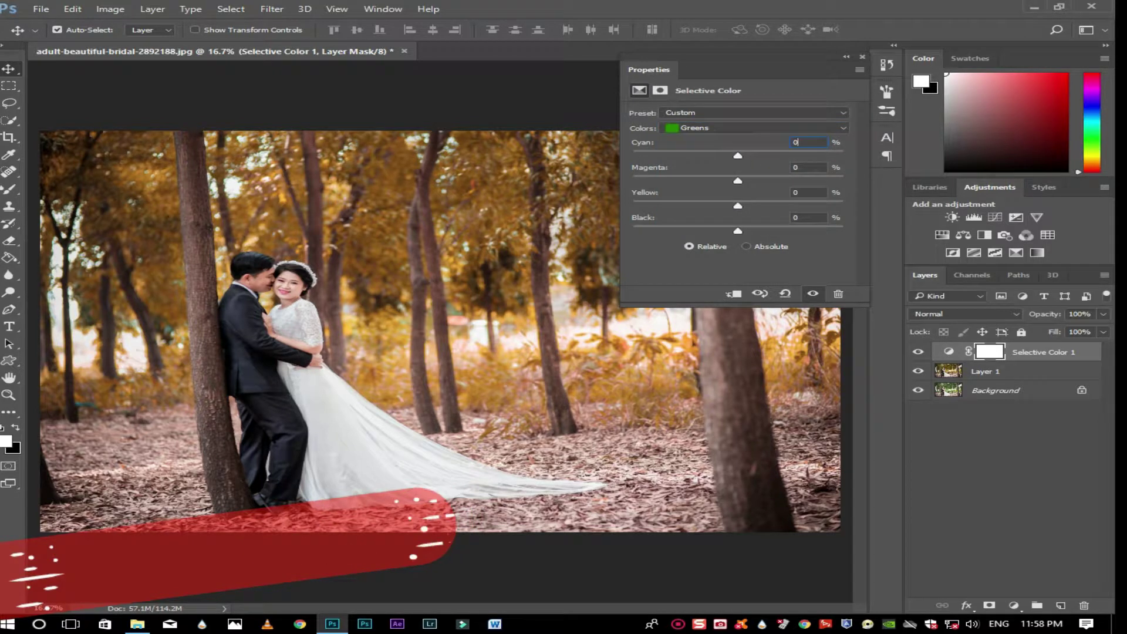
{"action": "left_click", "coordinate": [846, 56]}
{"action": "left_click_drag", "start_coordinate": [658, 66], "coordinate": [809, 66]}
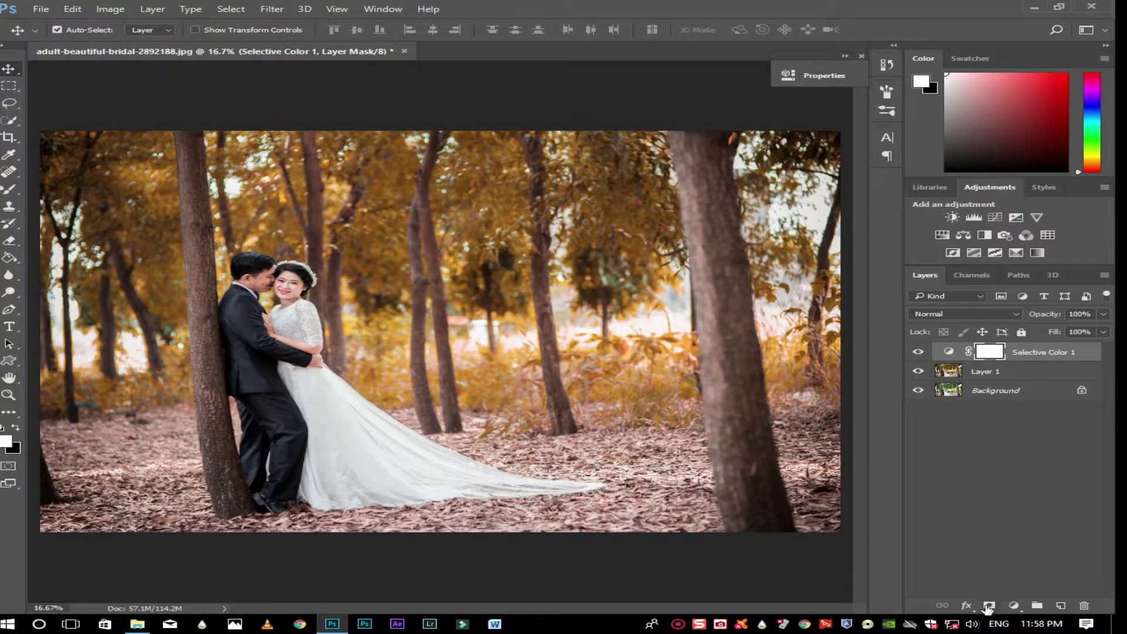
{"action": "left_click", "coordinate": [996, 372]}
{"action": "left_click", "coordinate": [272, 9]}
{"action": "left_click", "coordinate": [295, 85]}
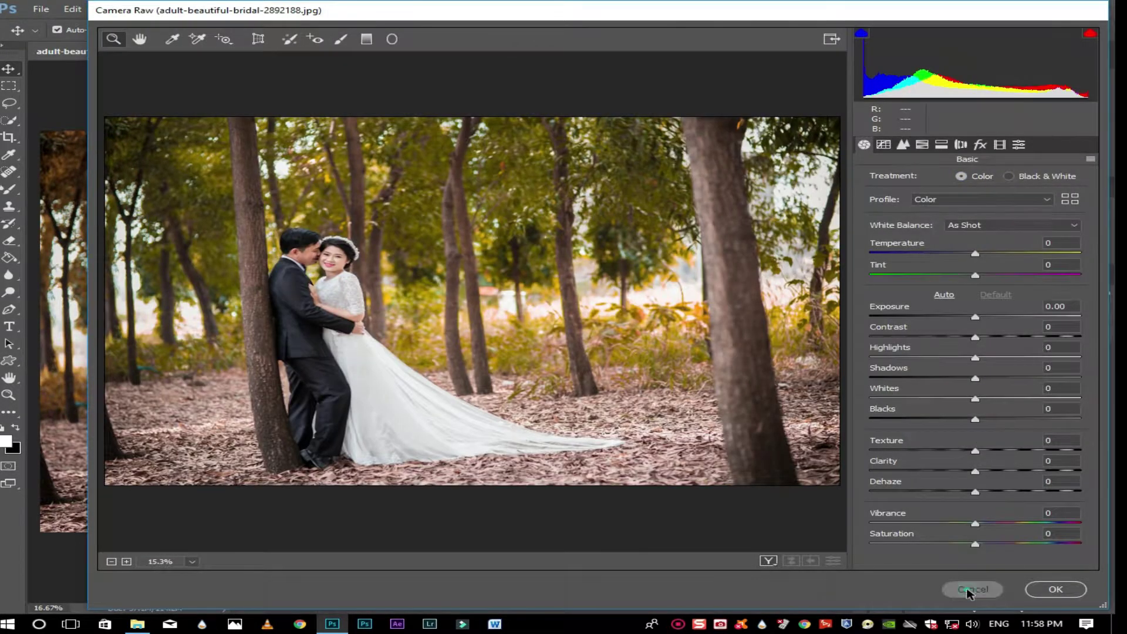
{"action": "left_click", "coordinate": [972, 588]}
Step: Flatten the image into a single background layer
{"action": "right_click", "coordinate": [1009, 352]}
{"action": "left_click", "coordinate": [741, 494]}
{"action": "left_click", "coordinate": [272, 9]}
{"action": "left_click", "coordinate": [338, 83]}
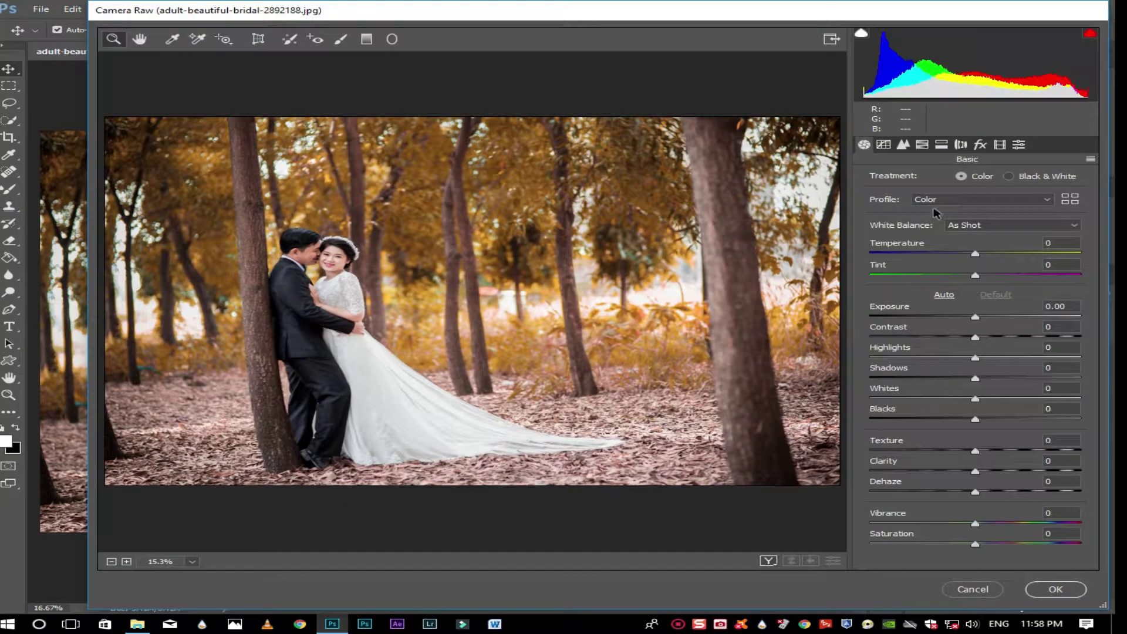
{"action": "left_click", "coordinate": [882, 144]}
{"action": "left_click", "coordinate": [951, 179]}
{"action": "left_click", "coordinate": [942, 225]}
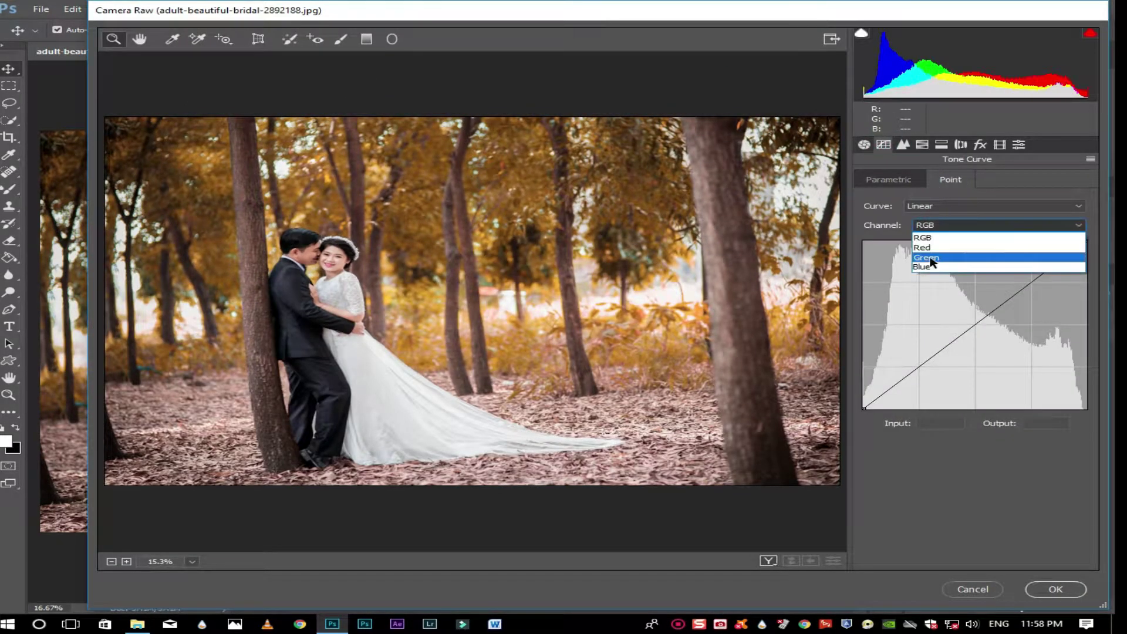
{"action": "left_click", "coordinate": [930, 252]}
{"action": "mouse_move", "coordinate": [984, 317]}
{"action": "left_mouse_down"}
{"action": "mouse_move", "coordinate": [984, 333]}
{"action": "mouse_move", "coordinate": [974, 326]}
{"action": "left_mouse_up"}
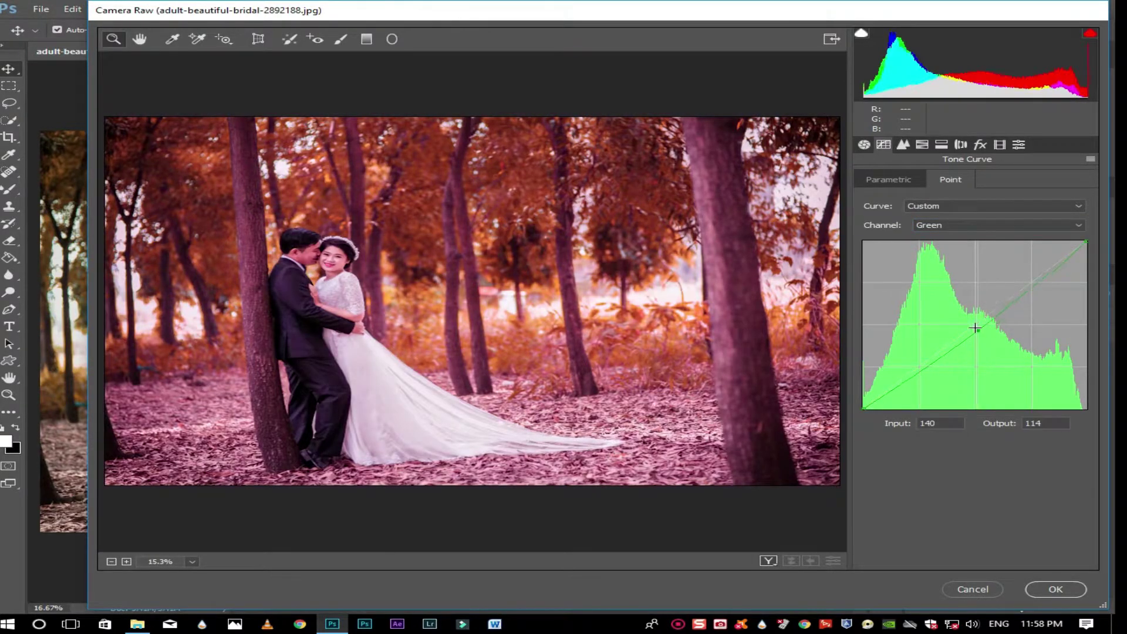
{"action": "double_click", "coordinate": [939, 422]}
{"action": "type", "text": "0"}
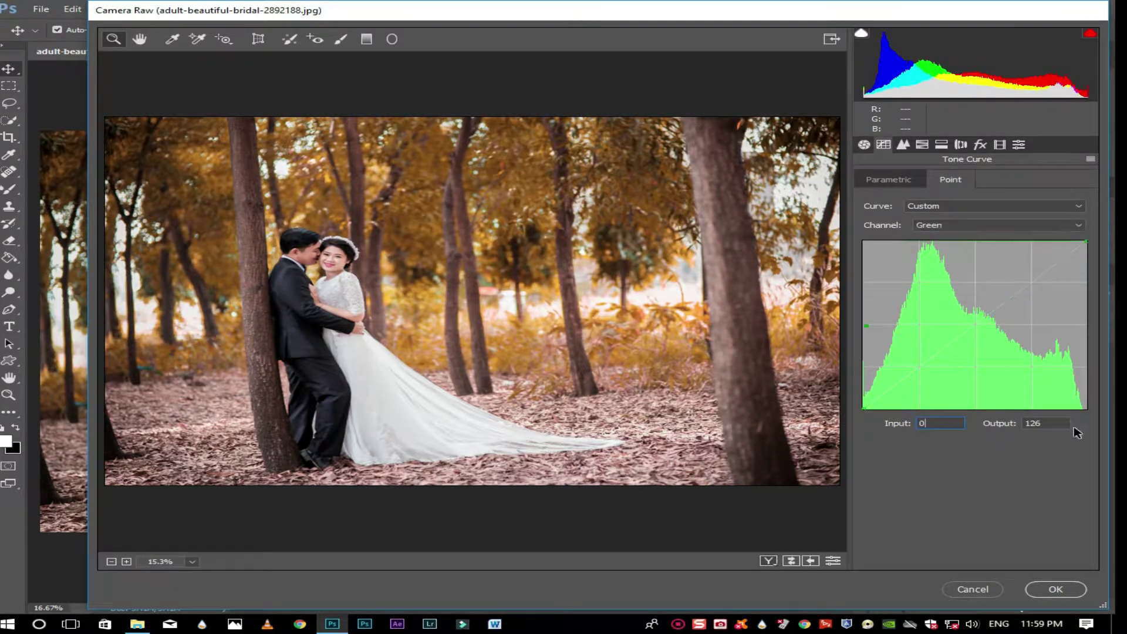
{"action": "left_click", "coordinate": [627, 362]}
{"action": "left_click", "coordinate": [973, 590]}
Step: Open the flattened photo in the Camera Raw filter and set Highlights to +24, Shadows to -13 and Clarity to +3
{"action": "left_click", "coordinate": [272, 9]}
{"action": "left_click", "coordinate": [324, 86]}
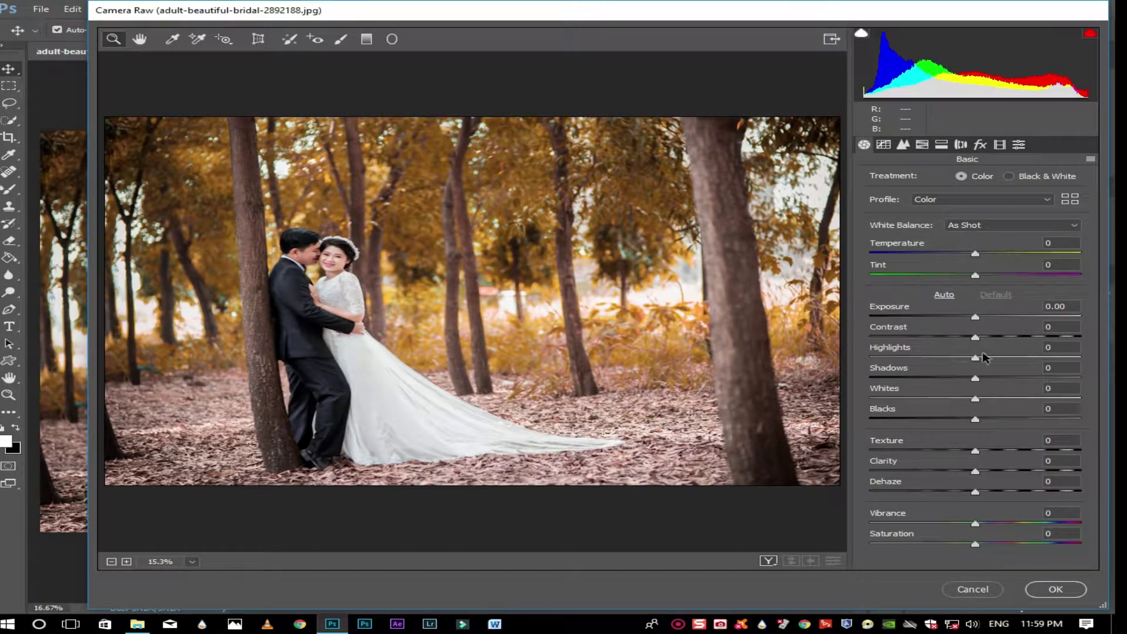
{"action": "left_click_drag", "start_coordinate": [976, 357], "coordinate": [964, 379]}
{"action": "left_click_drag", "start_coordinate": [974, 470], "coordinate": [978, 471]}
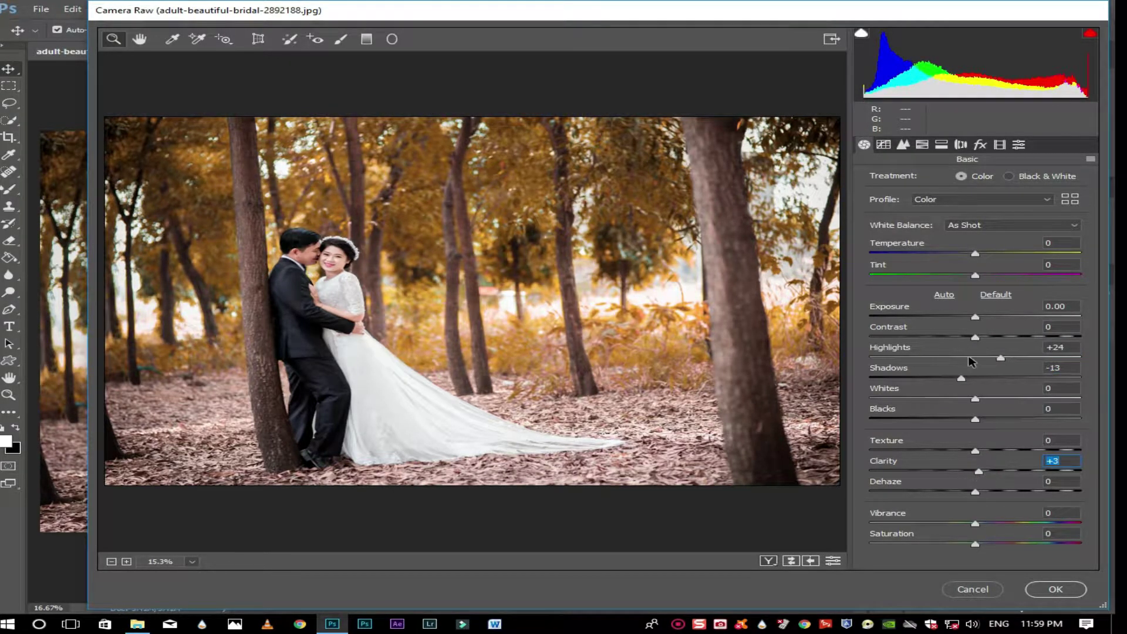
Step: Darken the photo's edges with a lens-correction vignette, Amount -100 and Midpoint 49
{"action": "left_click_drag", "start_coordinate": [975, 400], "coordinate": [870, 394]}
{"action": "left_click", "coordinate": [961, 145]}
{"action": "mouse_move", "coordinate": [976, 418]}
{"action": "left_mouse_down"}
{"action": "mouse_move", "coordinate": [918, 428]}
{"action": "mouse_move", "coordinate": [972, 430]}
{"action": "left_mouse_up"}
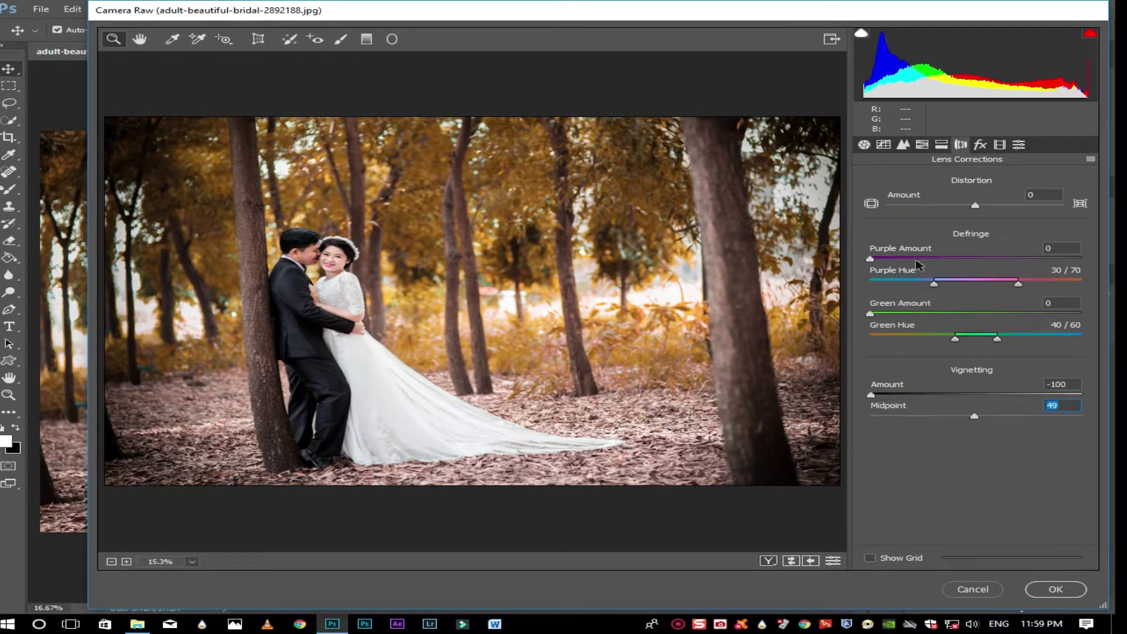
Step: Adjust the split toning hue and saturation for highlights and shadows, along with the balance between them
{"action": "left_click", "coordinate": [941, 144]}
{"action": "left_click", "coordinate": [934, 197]}
{"action": "left_click_drag", "start_coordinate": [957, 211], "coordinate": [869, 223]}
{"action": "left_click_drag", "start_coordinate": [976, 260], "coordinate": [923, 257]}
{"action": "mouse_move", "coordinate": [870, 322]}
{"action": "left_mouse_down"}
{"action": "mouse_move", "coordinate": [939, 321]}
{"action": "mouse_move", "coordinate": [834, 328]}
{"action": "mouse_move", "coordinate": [898, 299]}
{"action": "mouse_move", "coordinate": [1008, 300]}
{"action": "mouse_move", "coordinate": [956, 322]}
{"action": "mouse_move", "coordinate": [1024, 326]}
{"action": "mouse_move", "coordinate": [1004, 327]}
{"action": "mouse_move", "coordinate": [1042, 300]}
{"action": "mouse_move", "coordinate": [998, 300]}
{"action": "mouse_move", "coordinate": [999, 320]}
{"action": "mouse_move", "coordinate": [868, 322]}
{"action": "left_mouse_up"}
{"action": "left_click_drag", "start_coordinate": [998, 299], "coordinate": [986, 300]}
{"action": "left_click_drag", "start_coordinate": [872, 322], "coordinate": [876, 324]}
Step: Set the parametric tone curve's Shadows to -3, fine-tune its other tonal regions, and apply the Camera Raw changes
{"action": "left_click", "coordinate": [864, 144]}
{"action": "left_click", "coordinate": [884, 145]}
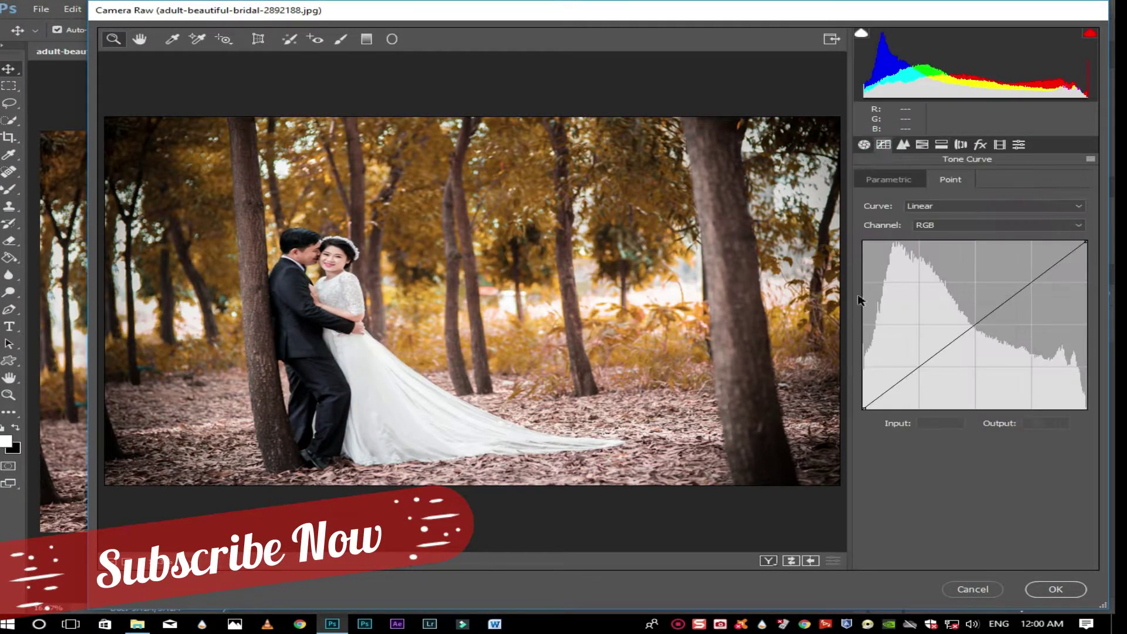
{"action": "left_click", "coordinate": [887, 179]}
{"action": "left_click_drag", "start_coordinate": [974, 457], "coordinate": [972, 456]}
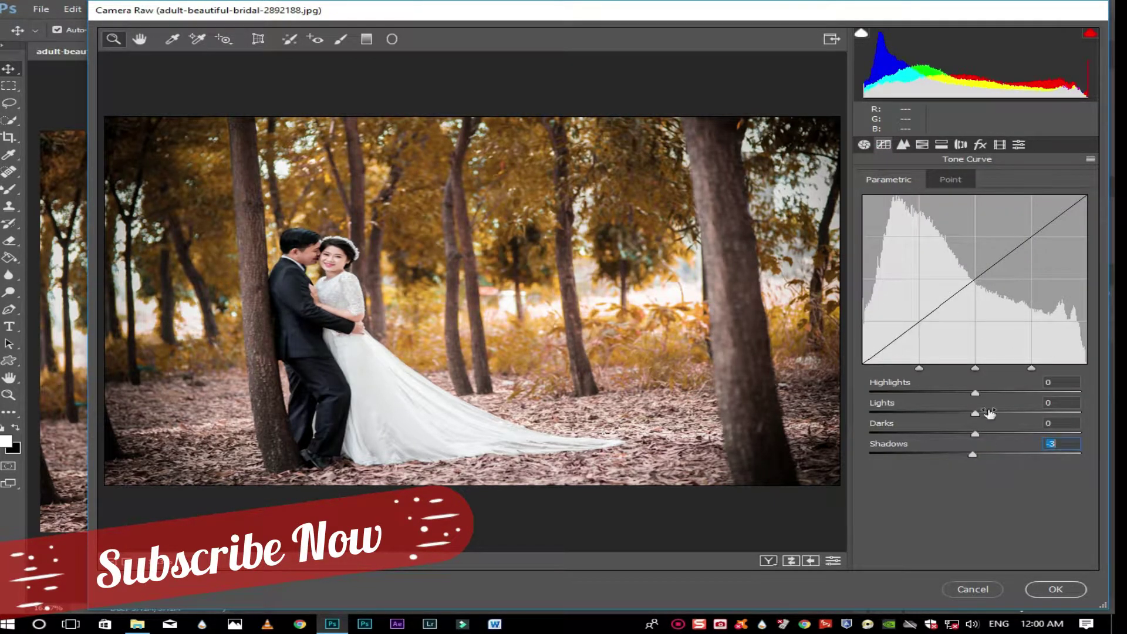
{"action": "left_click_drag", "start_coordinate": [996, 394], "coordinate": [970, 441]}
{"action": "double_click", "coordinate": [967, 413]}
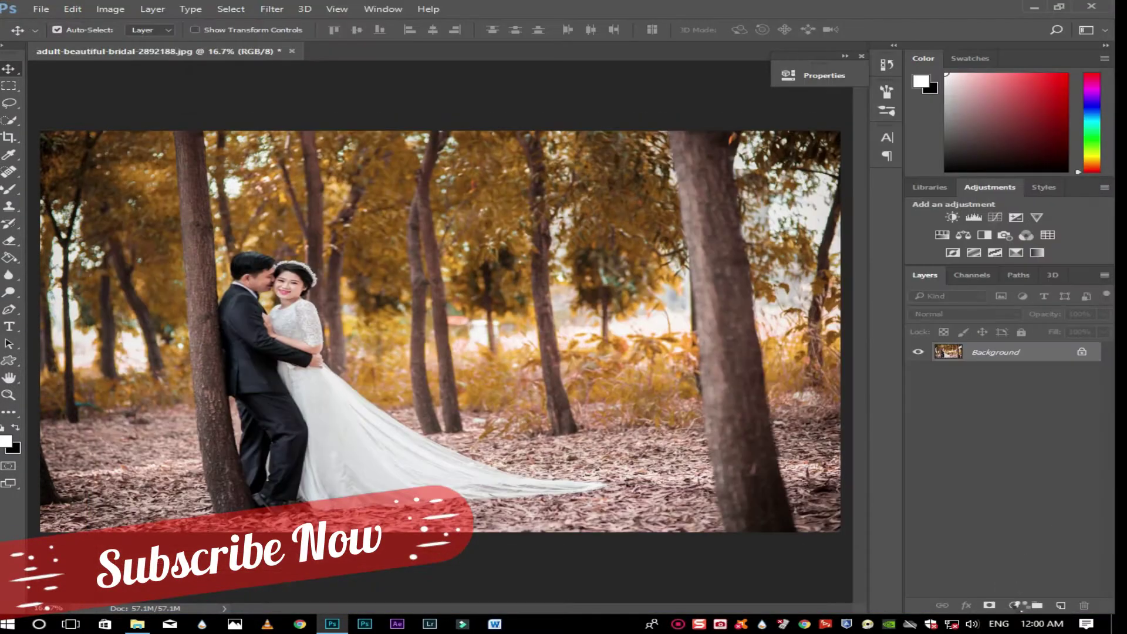
Step: Smooth the skin on the groom's and bride's faces with the Mixer Brush, enlarging the brush to 25
{"action": "scroll", "coordinate": [341, 200], "scroll_direction": "up", "scroll_amount": 4}
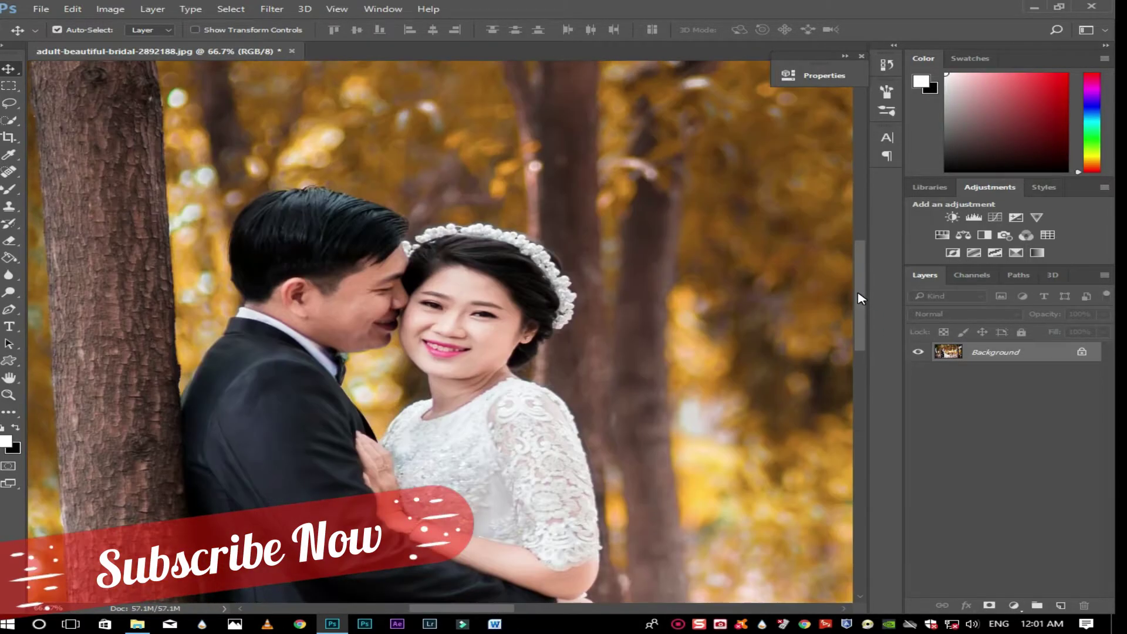
{"action": "scroll", "coordinate": [858, 320], "scroll_direction": "up", "scroll_amount": 1}
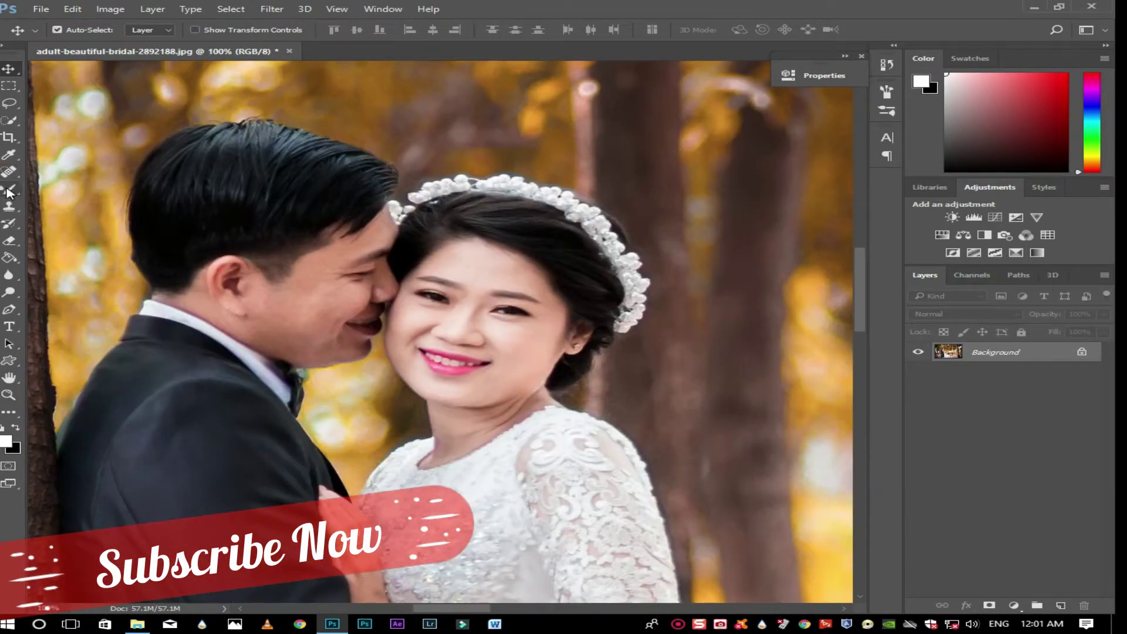
{"action": "left_click", "coordinate": [9, 191]}
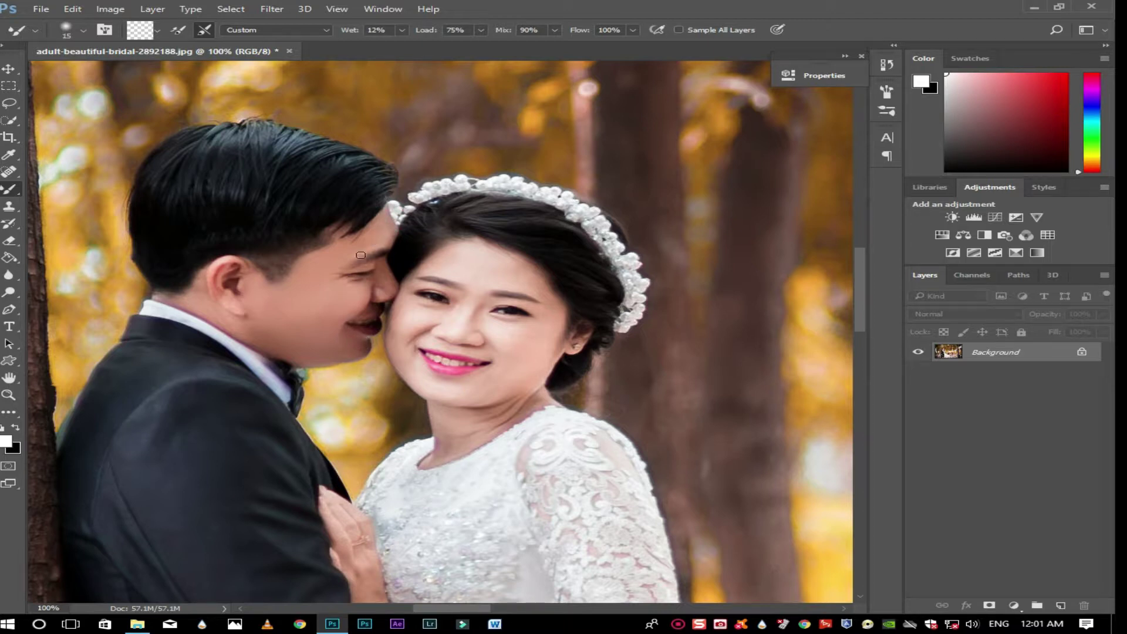
{"action": "key", "text": "bracketright"}
{"action": "key", "text": "bracketright"}
Step: Smooth the skin on the bride's neck, arm and hands with the Mixer Brush at sizes 25 to 35
{"action": "scroll", "coordinate": [442, 375], "scroll_direction": "down", "scroll_amount": 2}
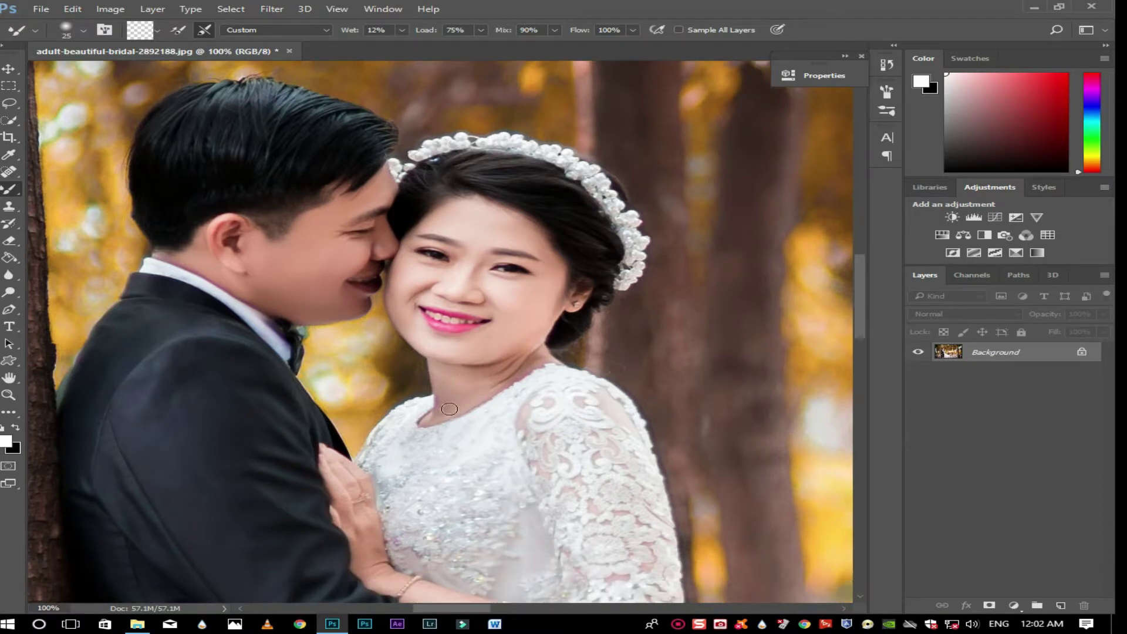
{"action": "scroll", "coordinate": [479, 387], "scroll_direction": "down", "scroll_amount": 6}
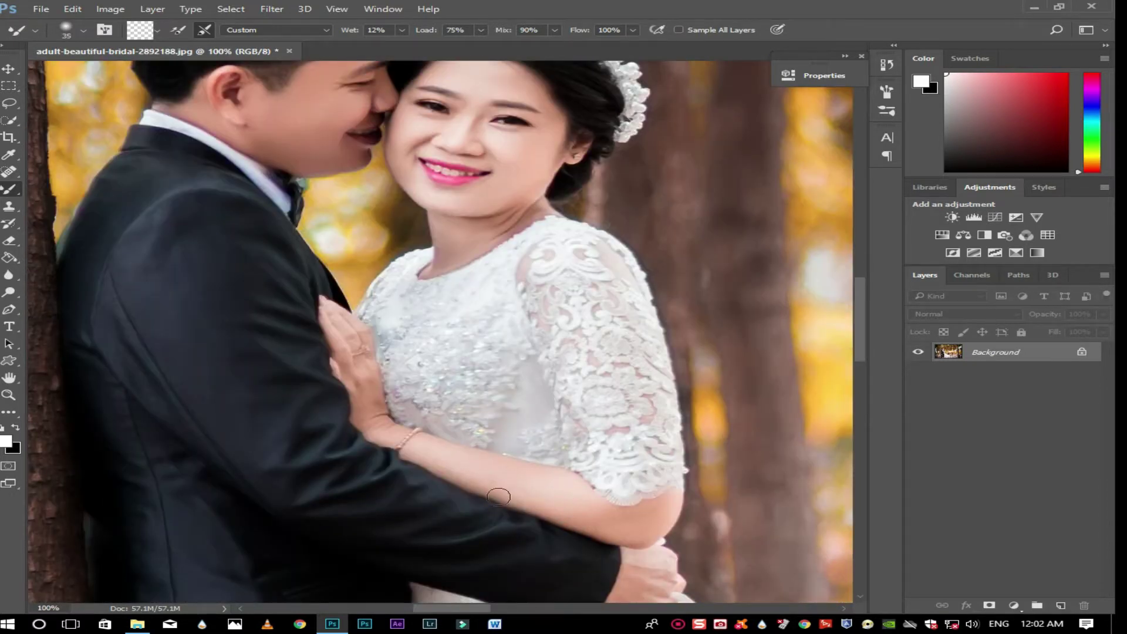
{"action": "key", "text": "bracketleft"}
{"action": "scroll", "coordinate": [531, 410], "scroll_direction": "down", "scroll_amount": 6}
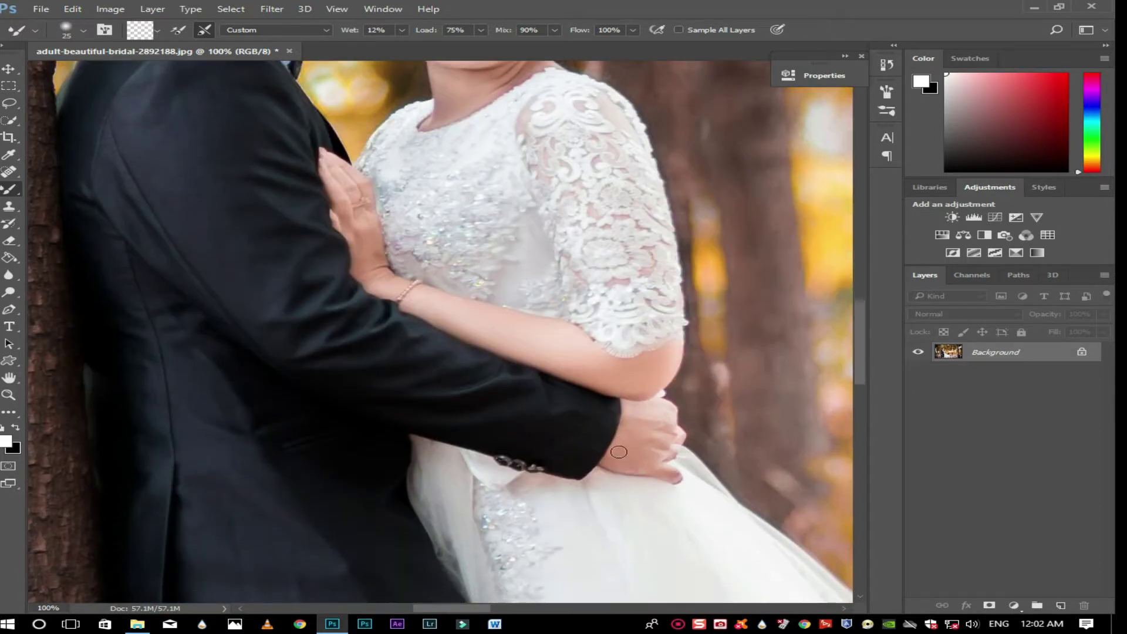
{"action": "key", "text": "bracketleft"}
Step: Touch up the bride's lips and face with a small Mixer Brush at sizes 10 to 20
{"action": "scroll", "coordinate": [481, 282], "scroll_direction": "up", "scroll_amount": 7}
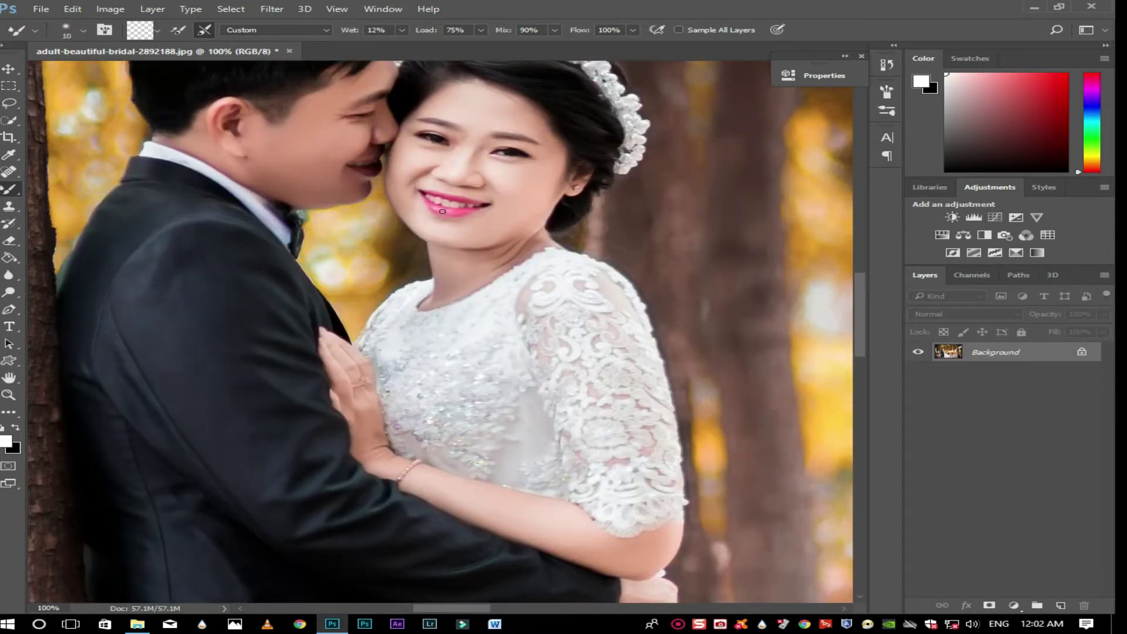
{"action": "key", "text": "bracketright"}
{"action": "scroll", "coordinate": [461, 170], "scroll_direction": "right", "scroll_amount": 1}
{"action": "key", "text": "ctrl+0"}
Step: Add a Selective Color adjustment layer and, for Yellows, lower Cyan and Yellow and raise Magenta and Black
{"action": "left_click", "coordinate": [1013, 605]}
{"action": "left_click", "coordinate": [1024, 586]}
{"action": "left_click", "coordinate": [731, 141]}
{"action": "left_click", "coordinate": [675, 170]}
{"action": "left_click", "coordinate": [707, 128]}
{"action": "left_click", "coordinate": [679, 145]}
{"action": "left_click_drag", "start_coordinate": [716, 154], "coordinate": [727, 181]}
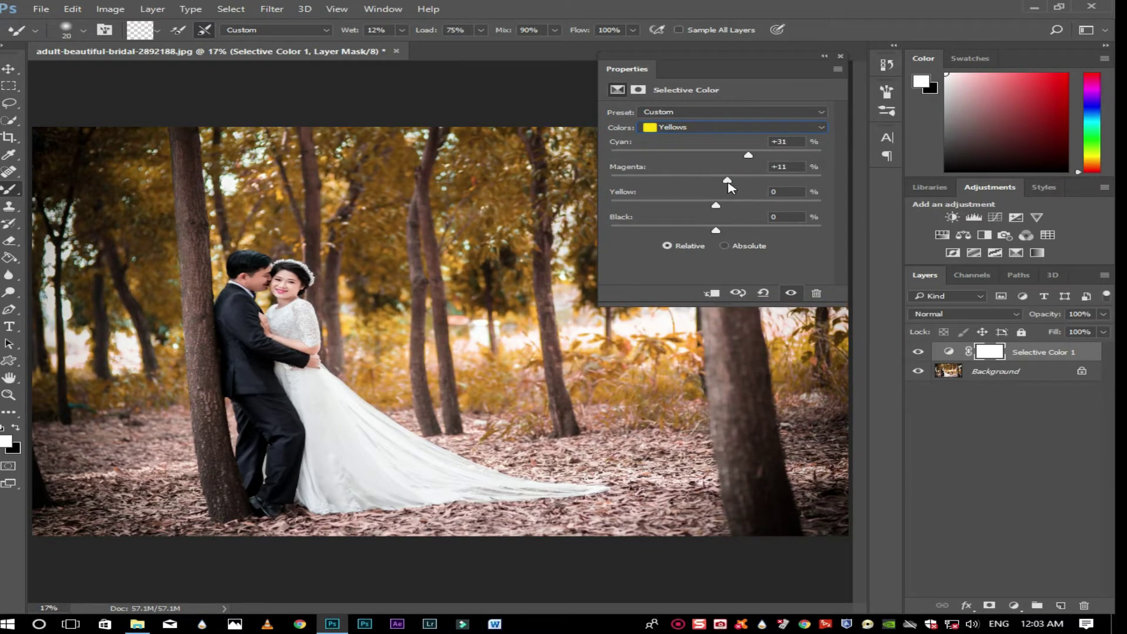
{"action": "left_click_drag", "start_coordinate": [717, 229], "coordinate": [669, 205]}
{"action": "left_click_drag", "start_coordinate": [750, 160], "coordinate": [679, 159]}
Step: Set the Reds range's Cyan to -31 in the Selective Color adjustment
{"action": "left_click", "coordinate": [769, 127]}
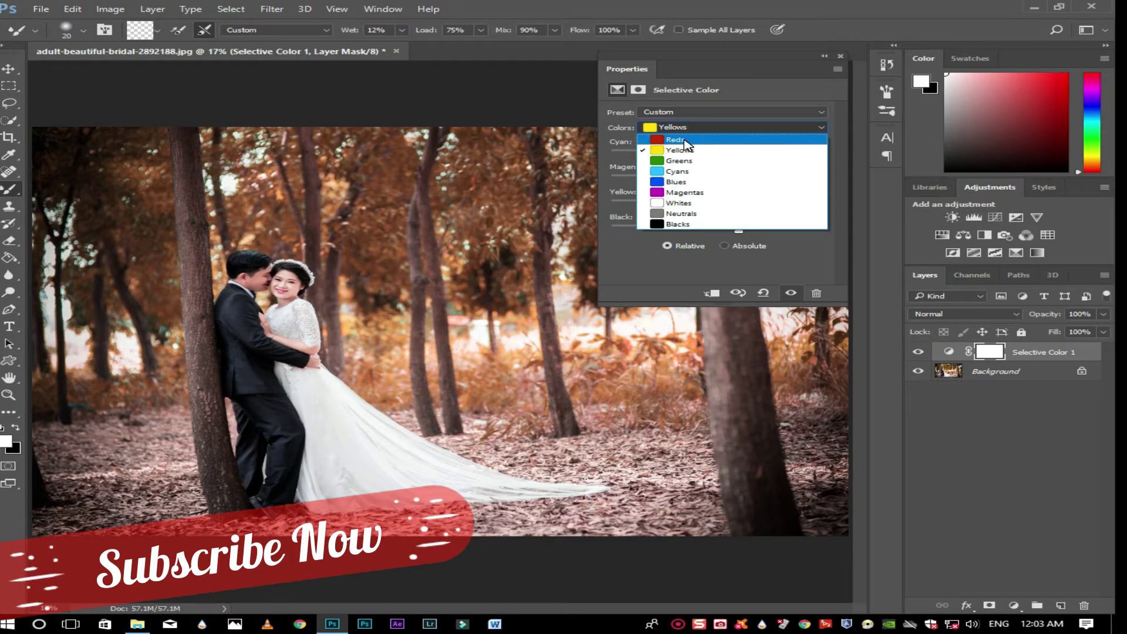
{"action": "left_click", "coordinate": [675, 140]}
{"action": "mouse_move", "coordinate": [714, 155]}
{"action": "left_mouse_down"}
{"action": "mouse_move", "coordinate": [735, 157]}
{"action": "mouse_move", "coordinate": [694, 155]}
{"action": "left_mouse_up"}
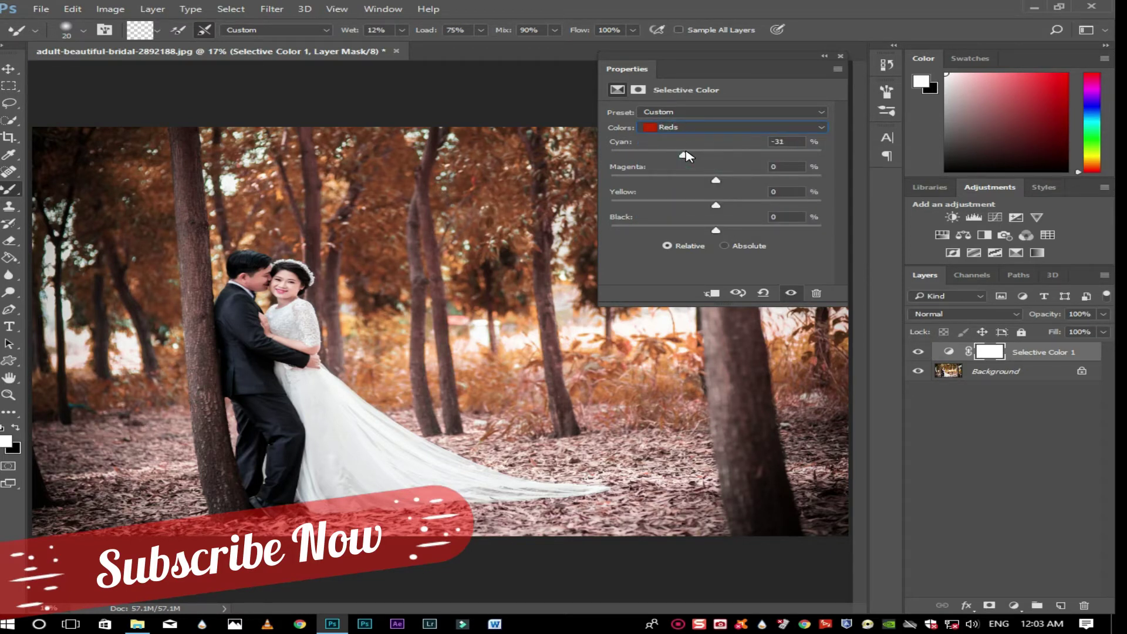